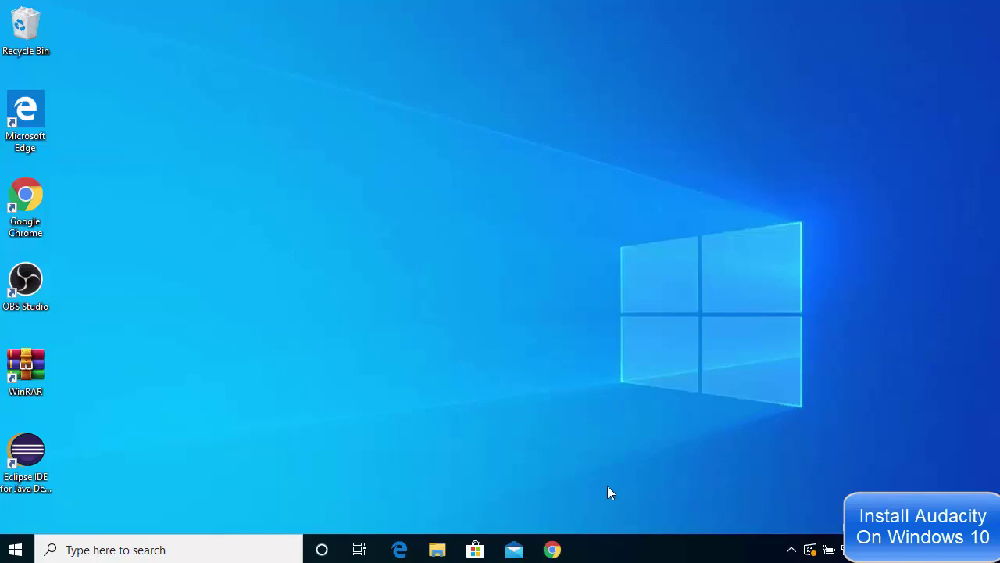
Step: Return to the Google results for audacity and open the audacityteam.org home page
left_click(553, 550)
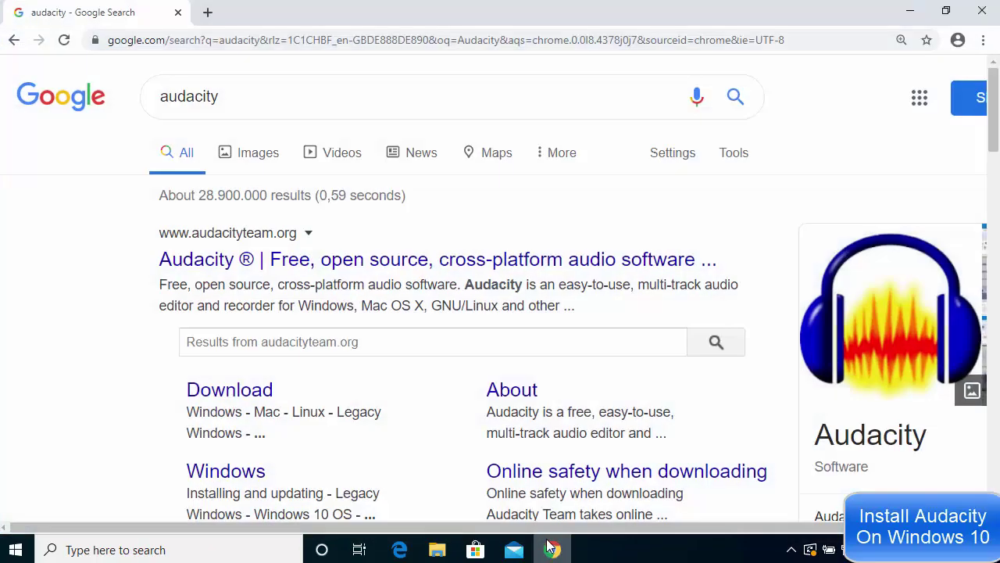
left_click(299, 261)
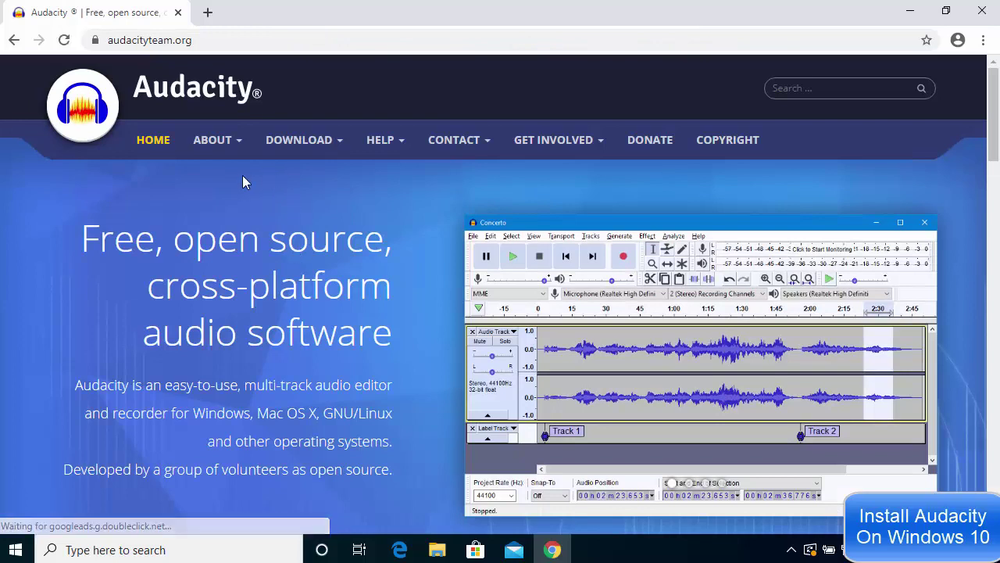
left_click_drag(83, 242, 393, 428)
left_click(166, 261)
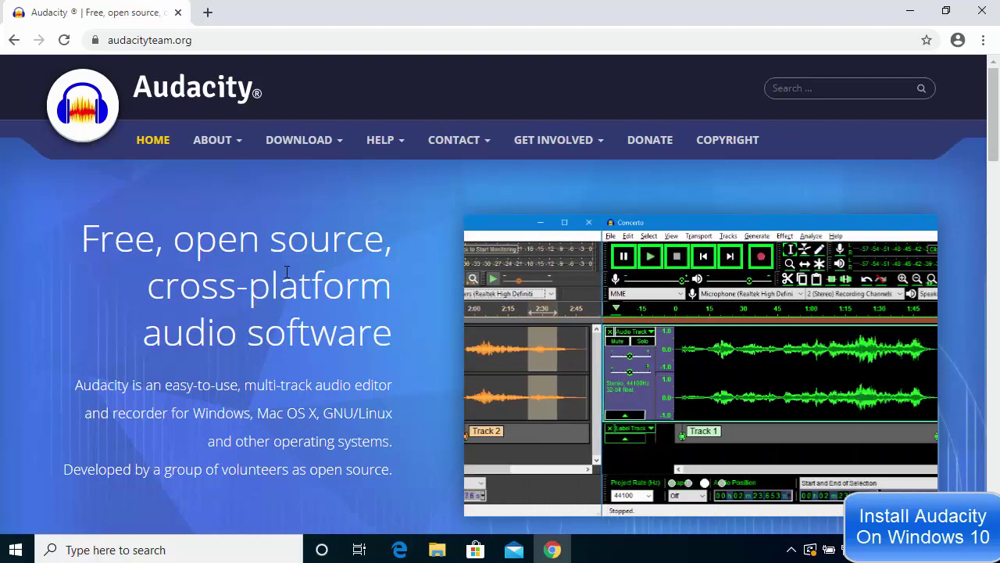
scroll(273, 281, "down", 1)
scroll(287, 271, "down", 2)
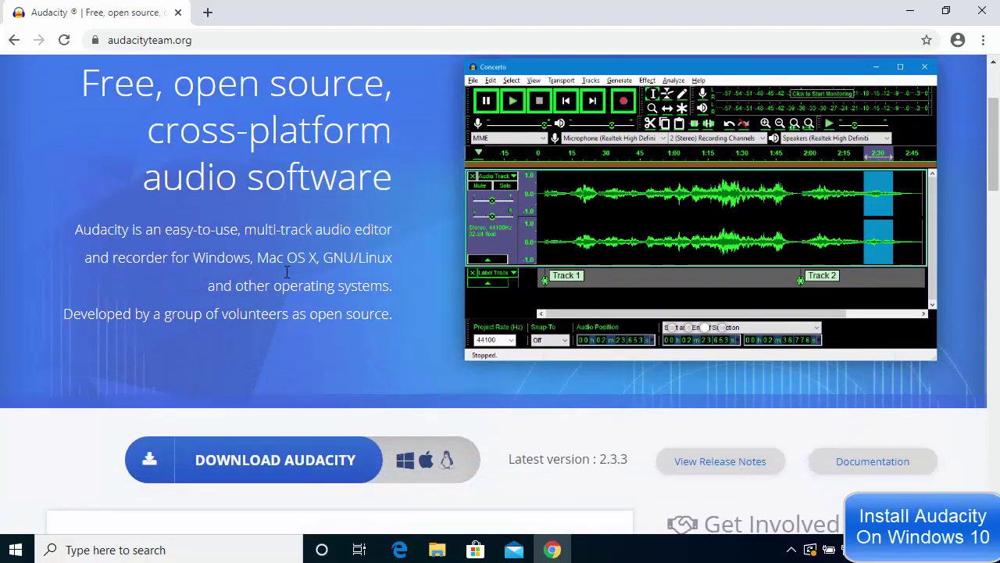
scroll(287, 271, "down", 1)
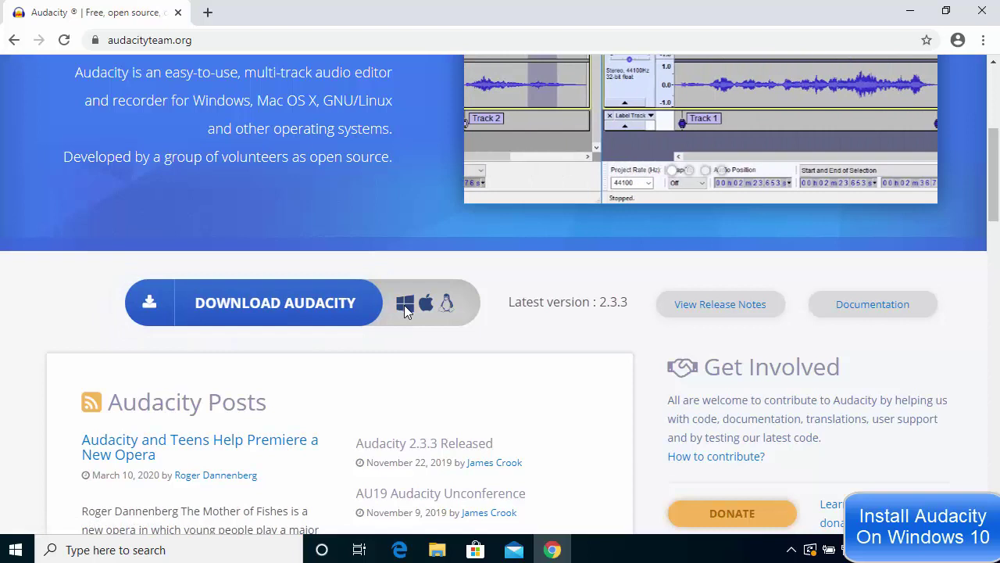
Step: Go to Download Audacity, choose Audacity for Windows, and scroll to the 2.3.3 installer link
left_click(308, 313)
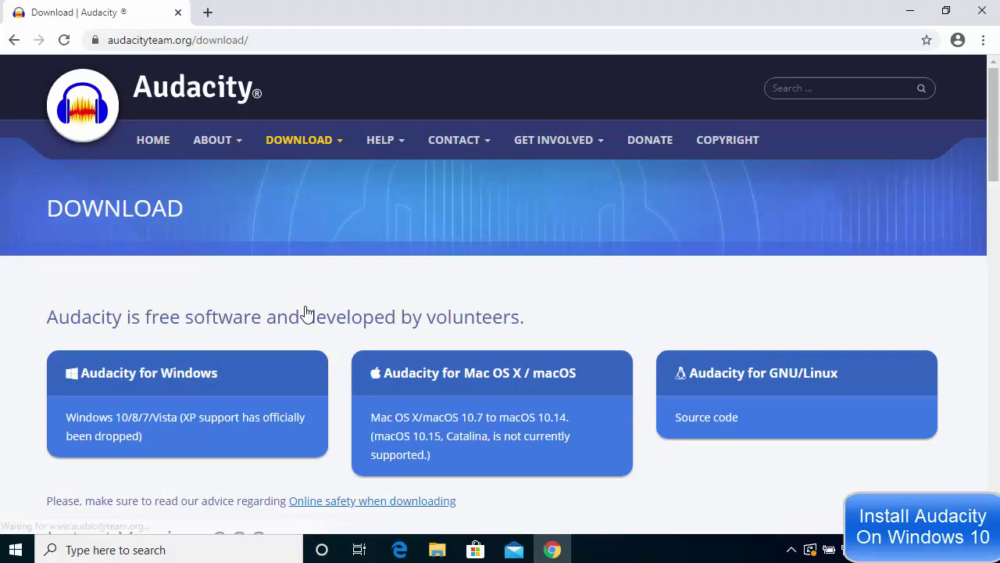
scroll(305, 312, "down", 1)
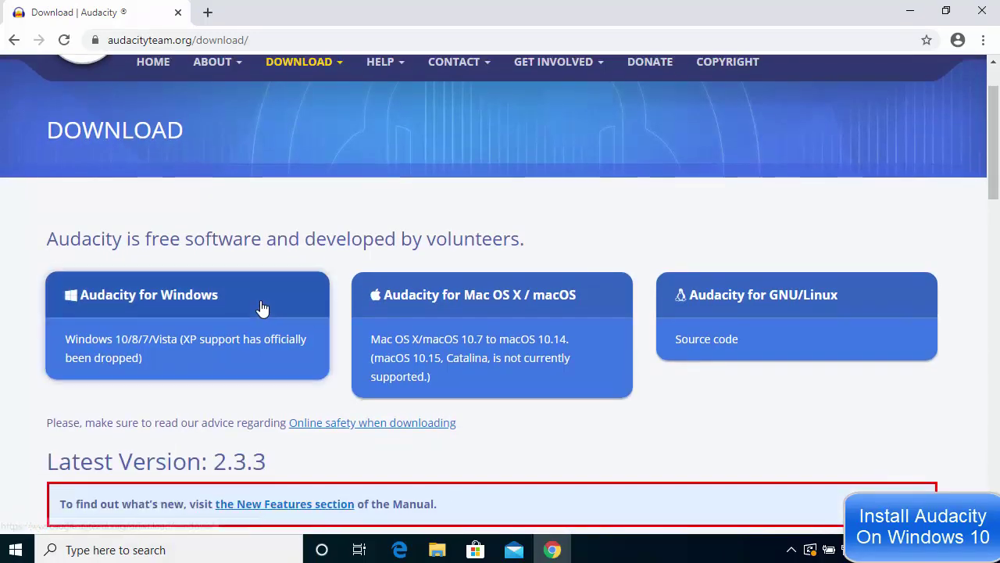
left_click(156, 305)
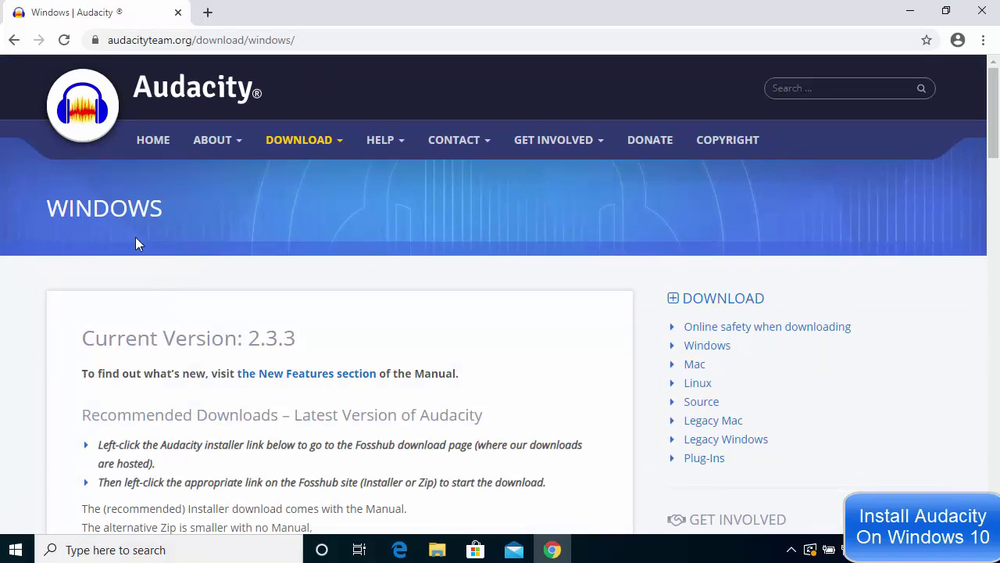
double_click(121, 218)
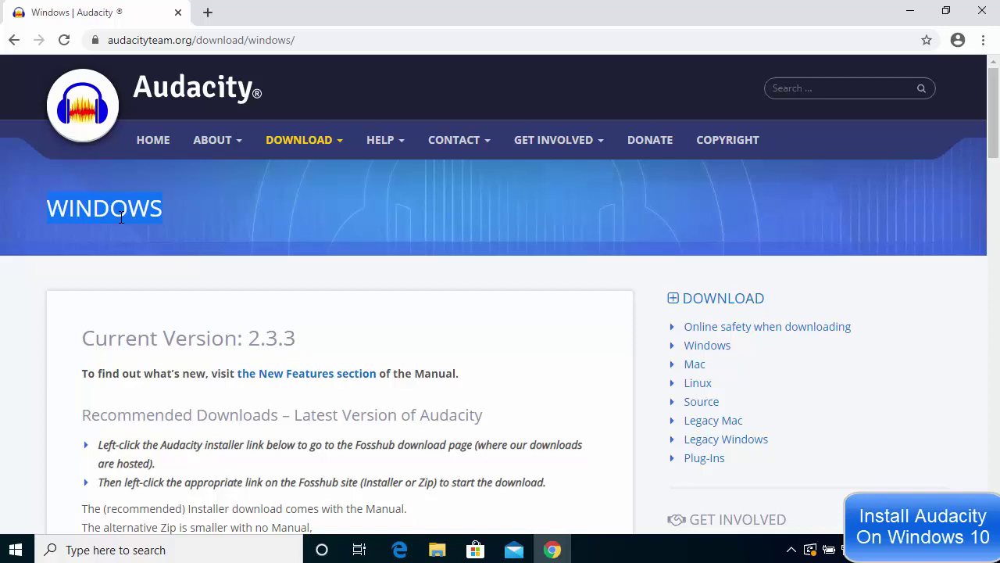
scroll(121, 218, "down", 2)
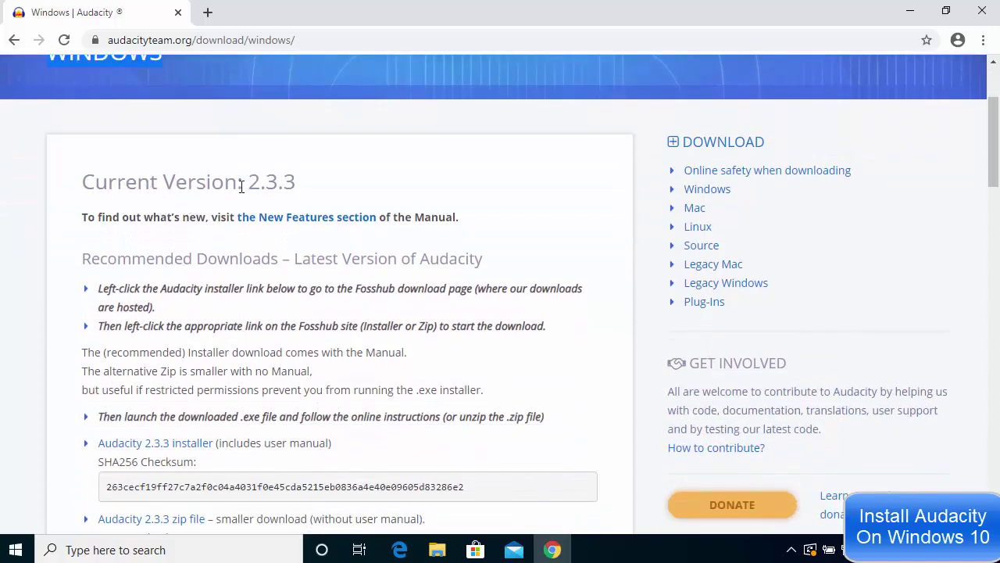
scroll(241, 234, "down", 1)
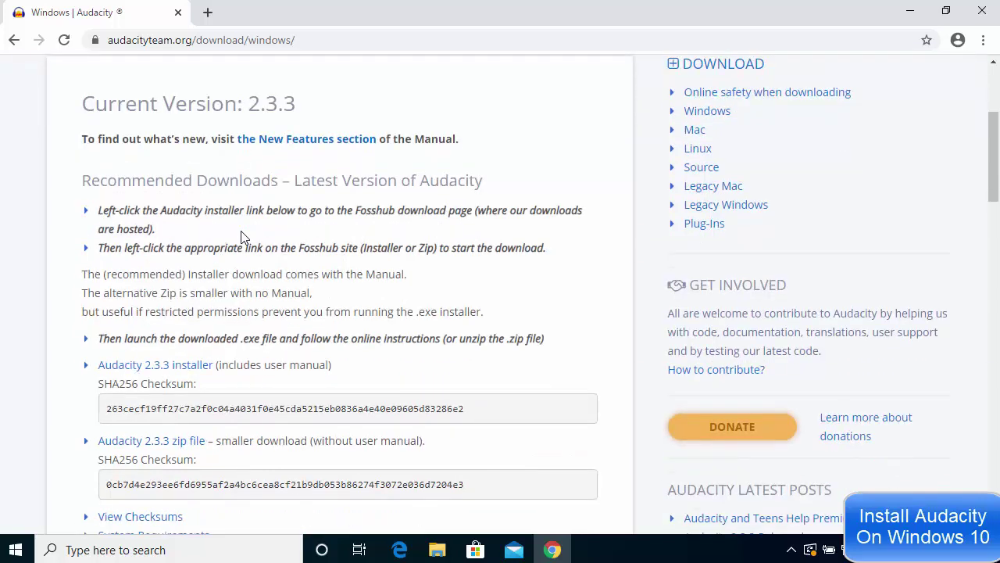
scroll(241, 235, "down", 1)
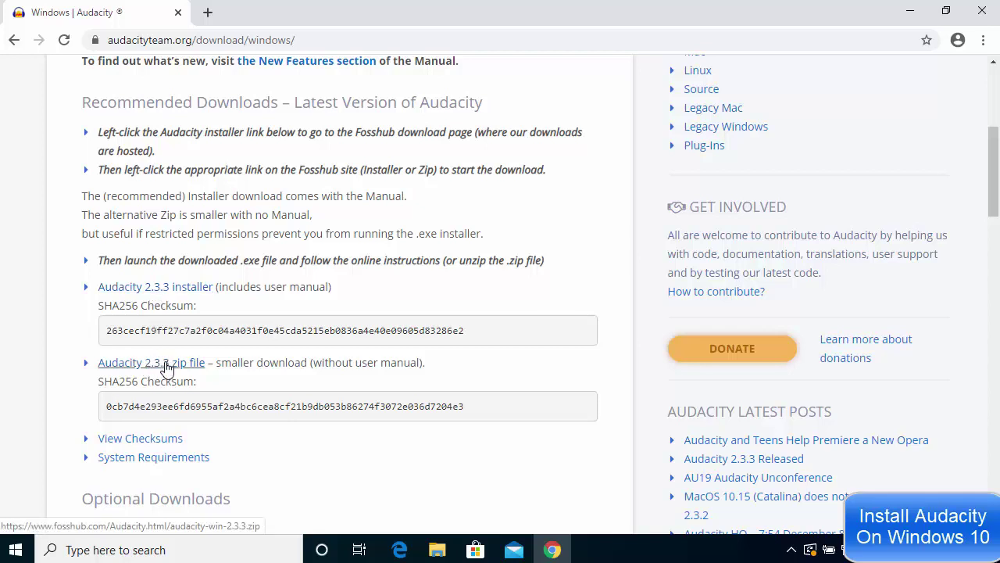
Step: Follow the 2.3.3 installer link to FossHub, dismiss the cookie notice, and download audacity-win-2.3.3.exe
left_click(150, 290)
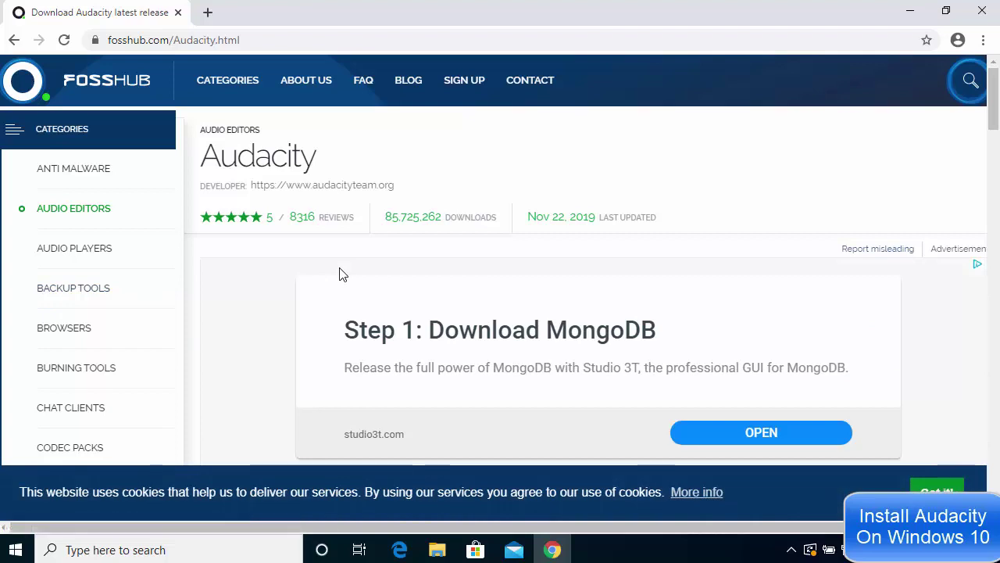
scroll(341, 274, "down", 4)
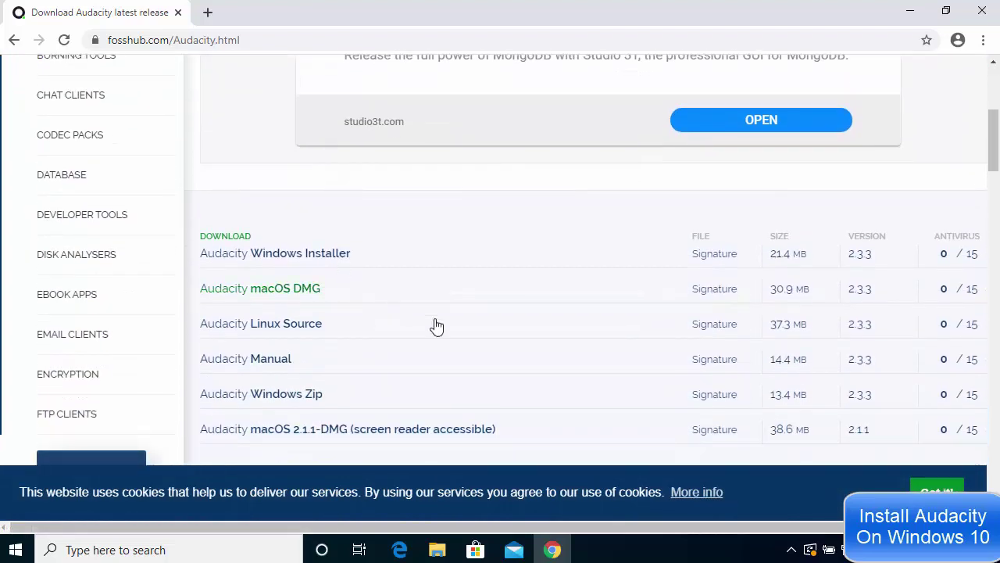
left_click(937, 491)
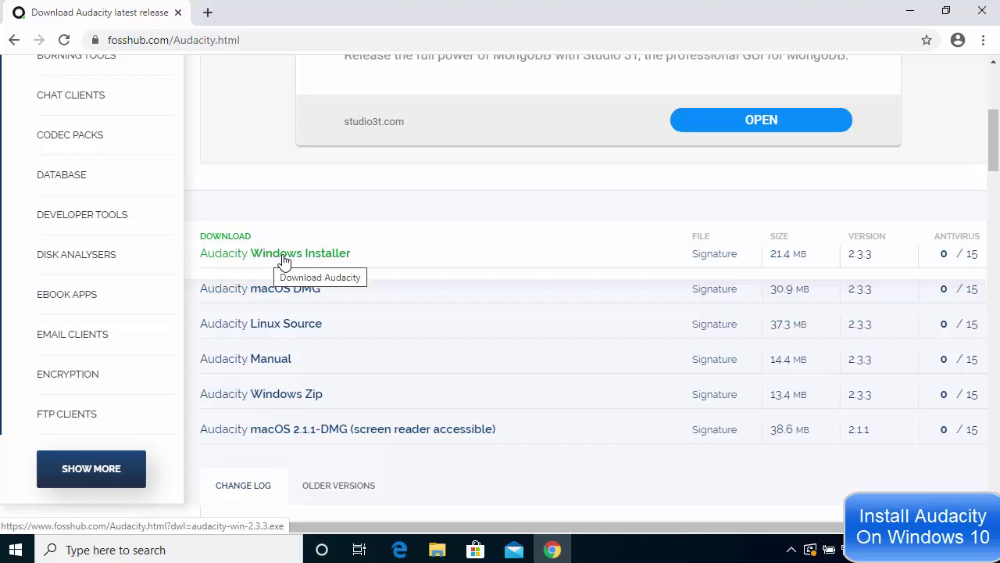
left_click(284, 259)
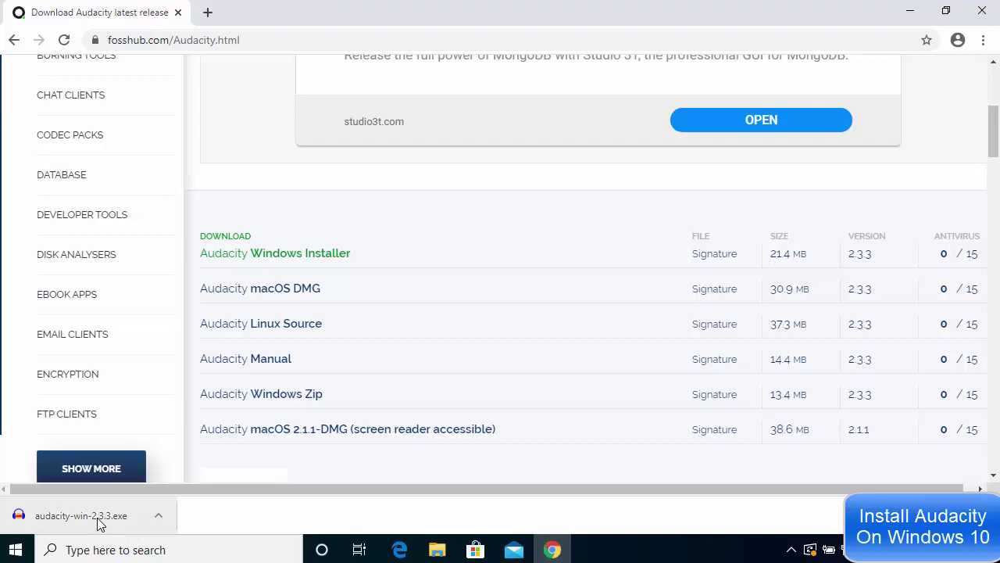
Step: Run audacity-win-2.3.3.exe, approve the UAC prompt, and minimize Chrome
left_click(97, 519)
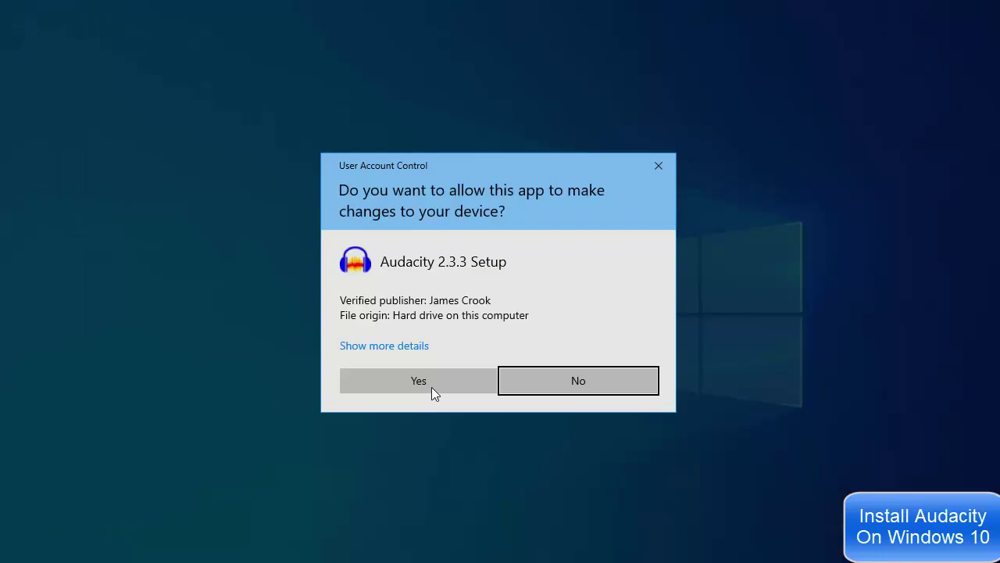
left_click(419, 381)
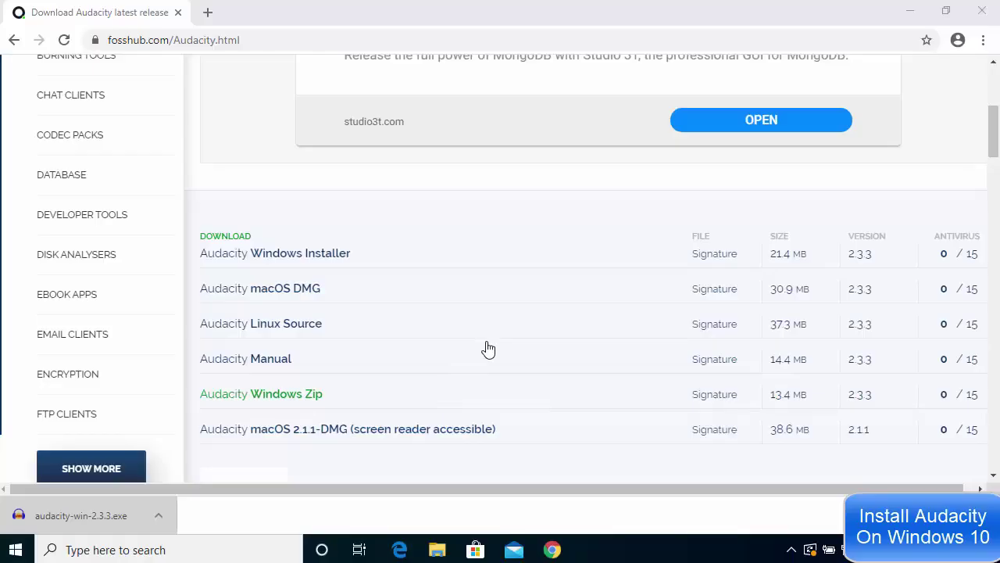
left_click(913, 12)
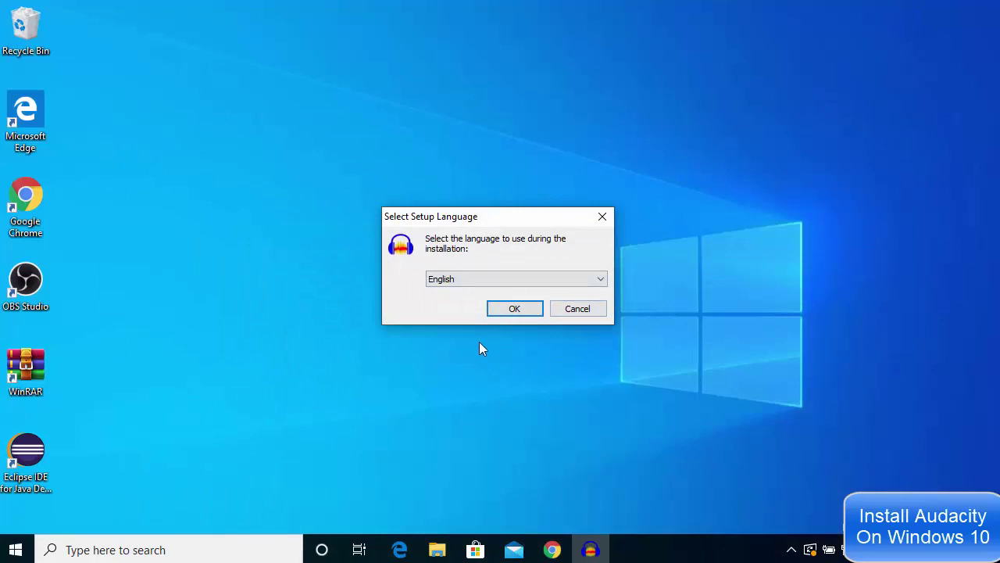
Step: Keep English as the setup language and start the setup wizard
left_click(465, 279)
left_click(465, 294)
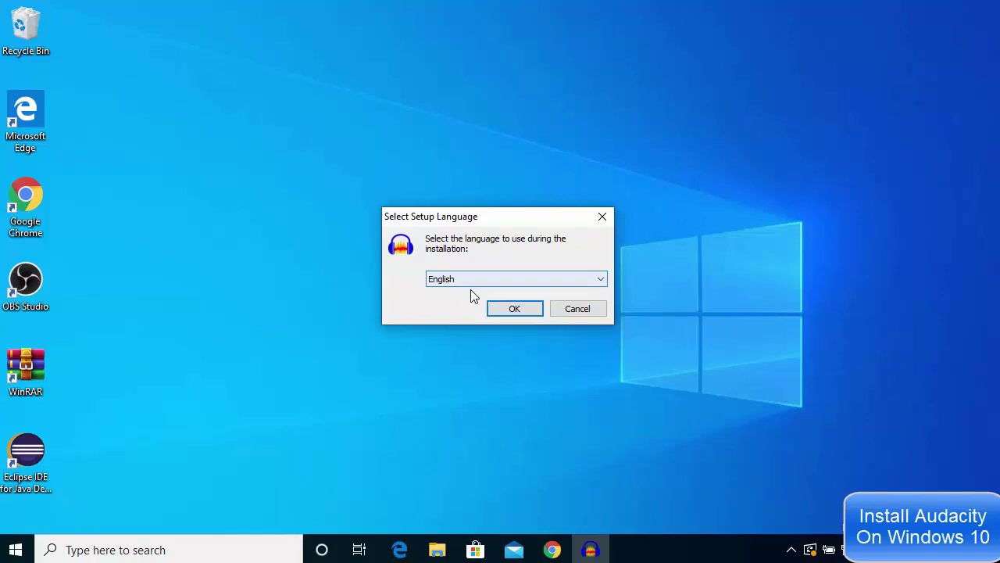
left_click(493, 308)
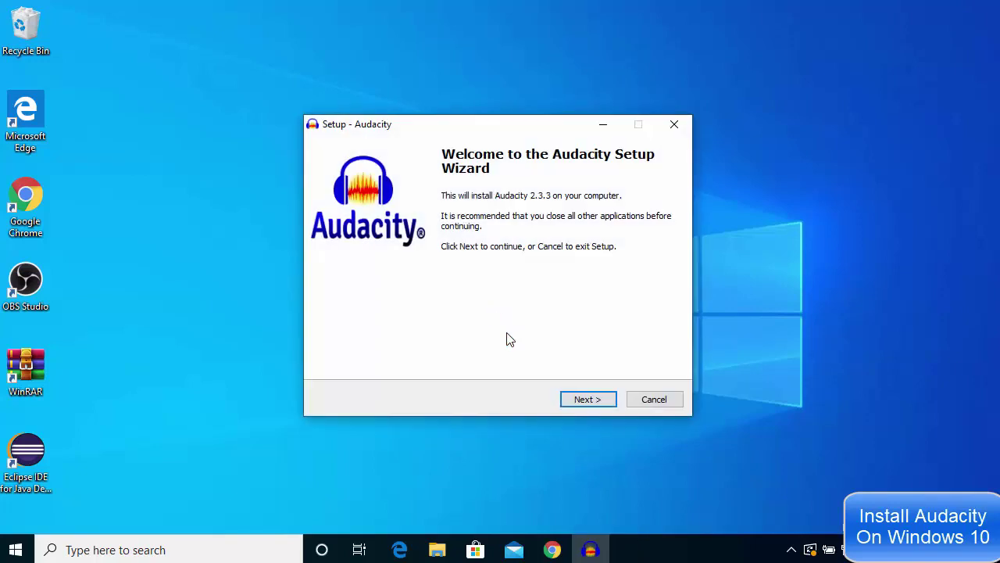
Step: Install Audacity 2.3.3 with the default C:\Program Files (x86)\Audacity folder and a desktop shortcut
left_click(575, 403)
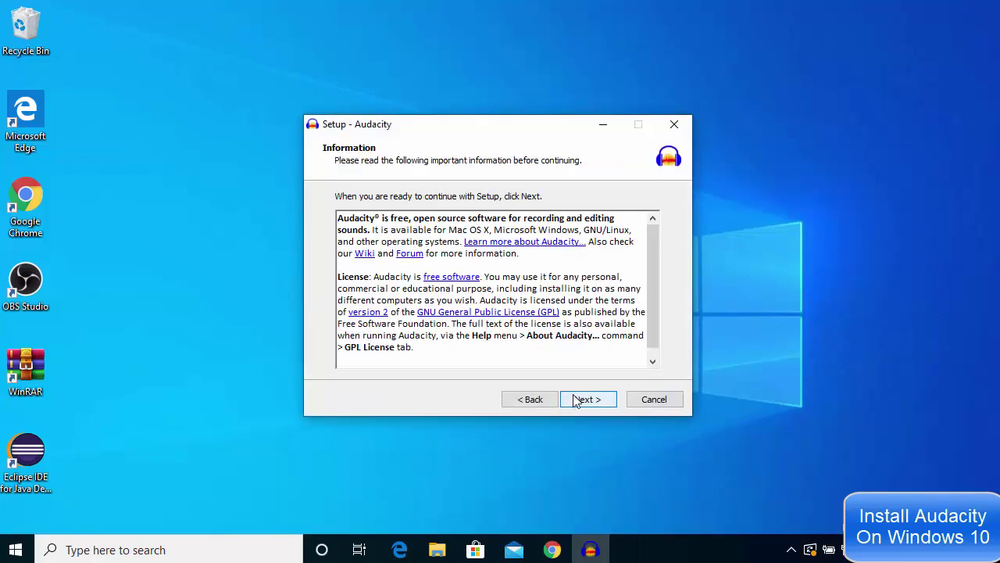
scroll(655, 297, "down", 2)
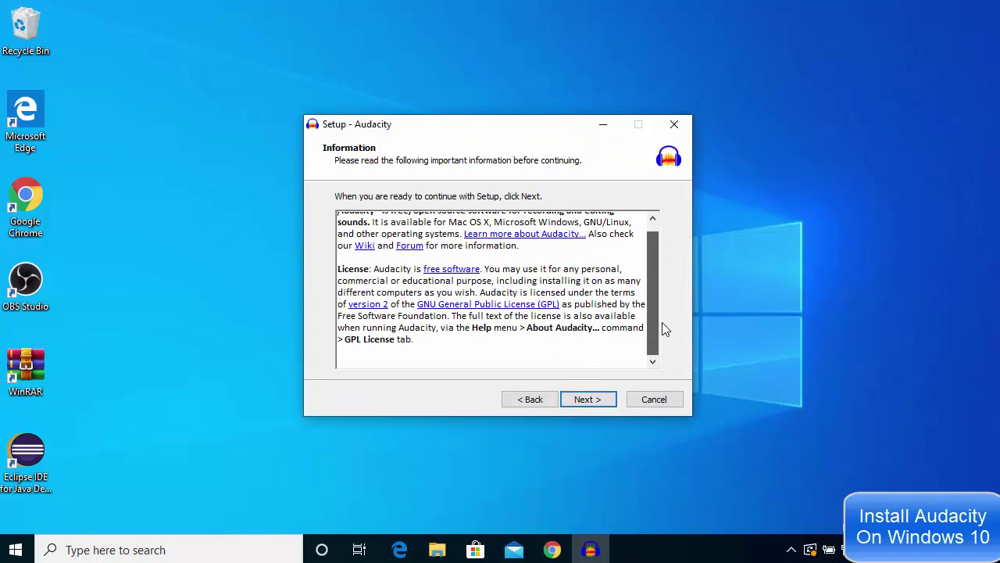
left_click(585, 401)
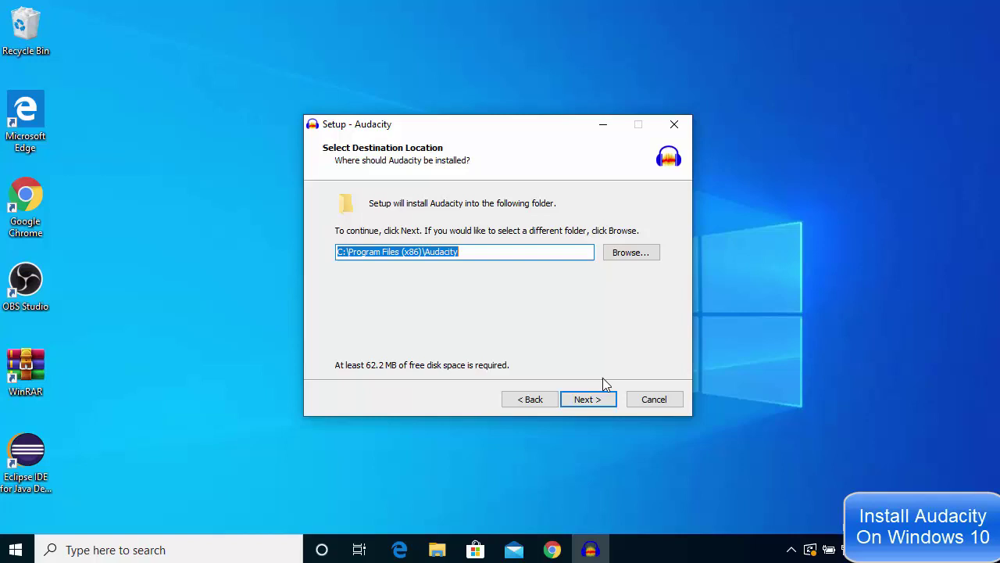
left_click(599, 403)
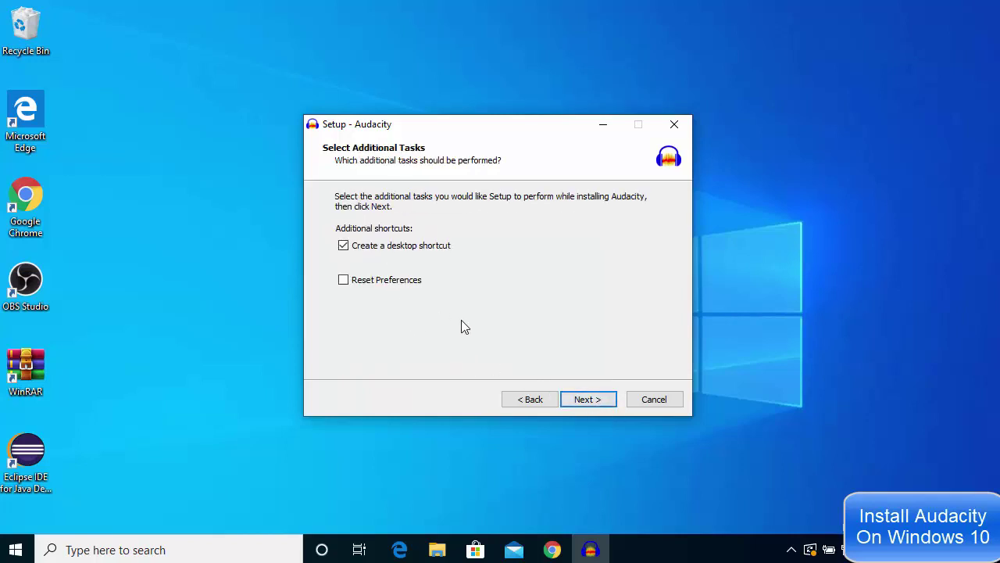
left_click(592, 404)
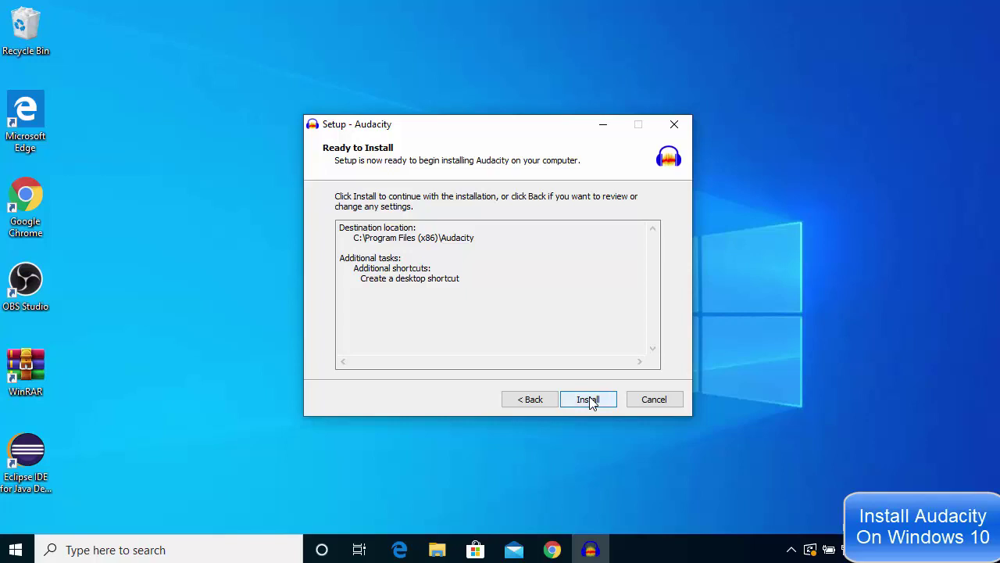
left_click(590, 401)
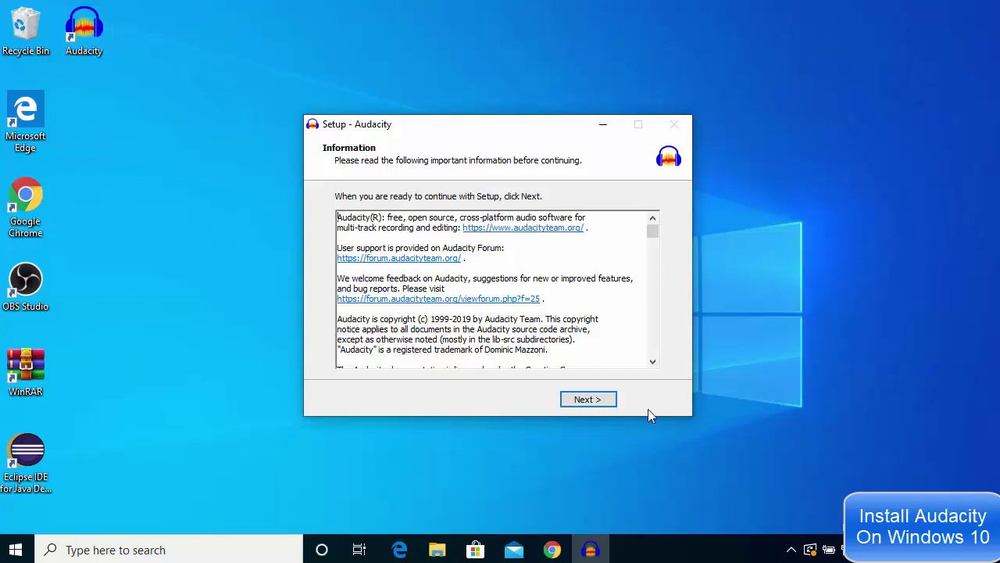
left_click(593, 402)
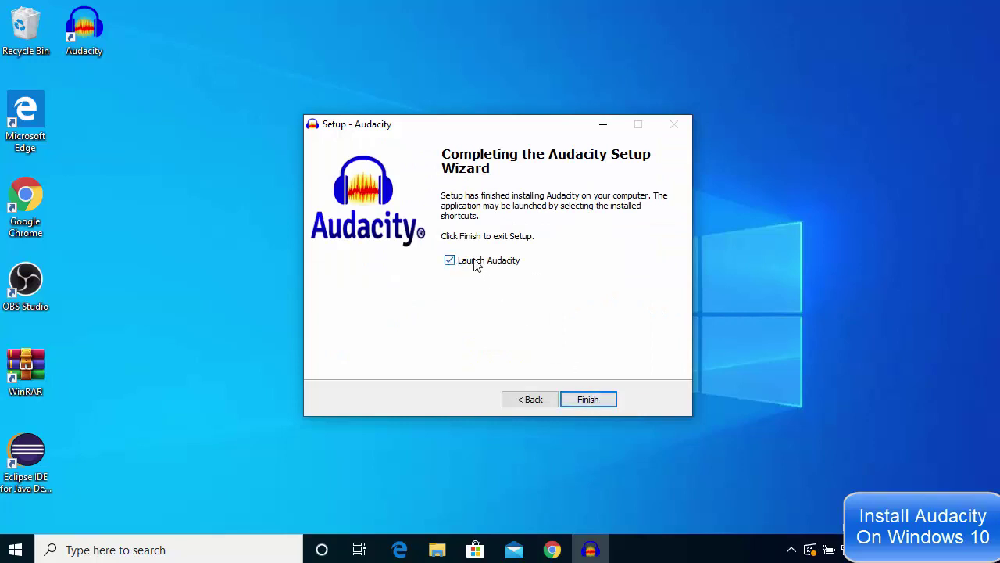
Step: Finish setup to launch Audacity, dismiss the welcome dialog, and maximize the empty window
left_click(589, 400)
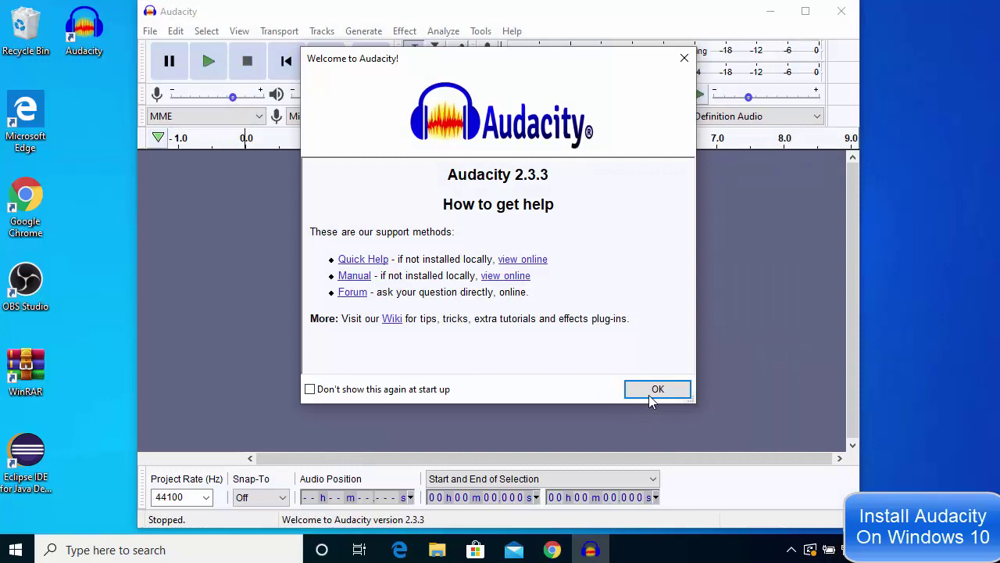
left_click(656, 389)
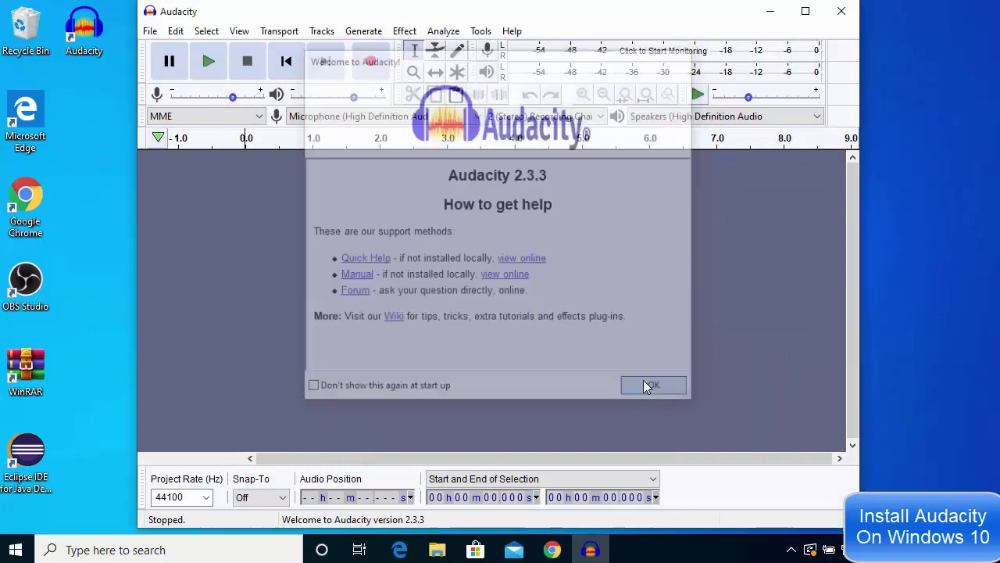
left_click(804, 11)
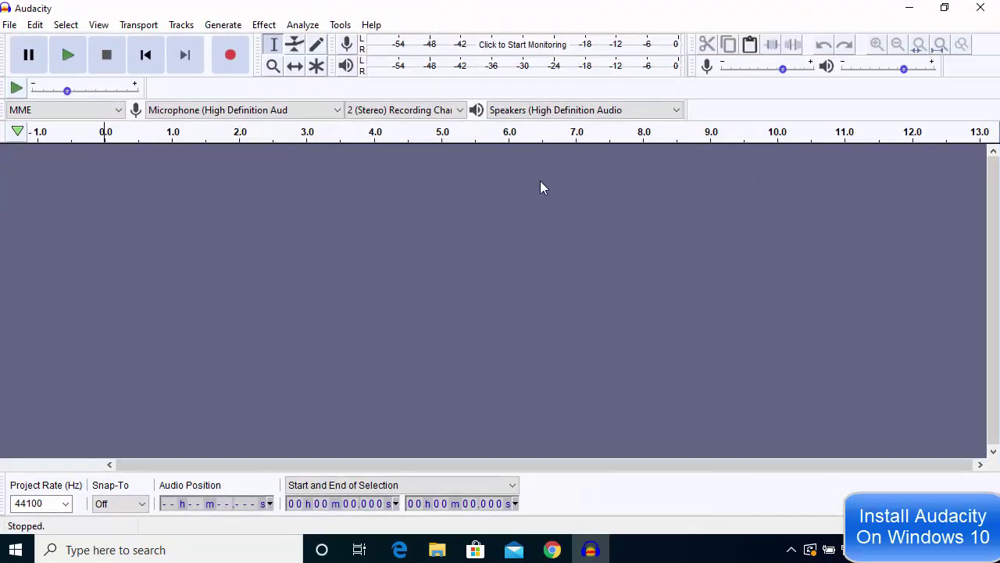
left_click(10, 26)
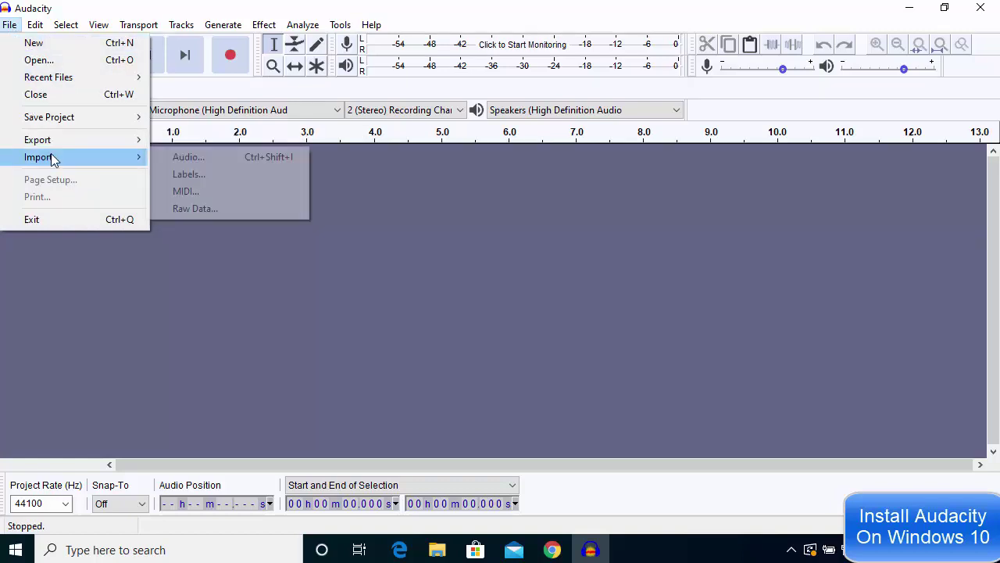
left_click(478, 192)
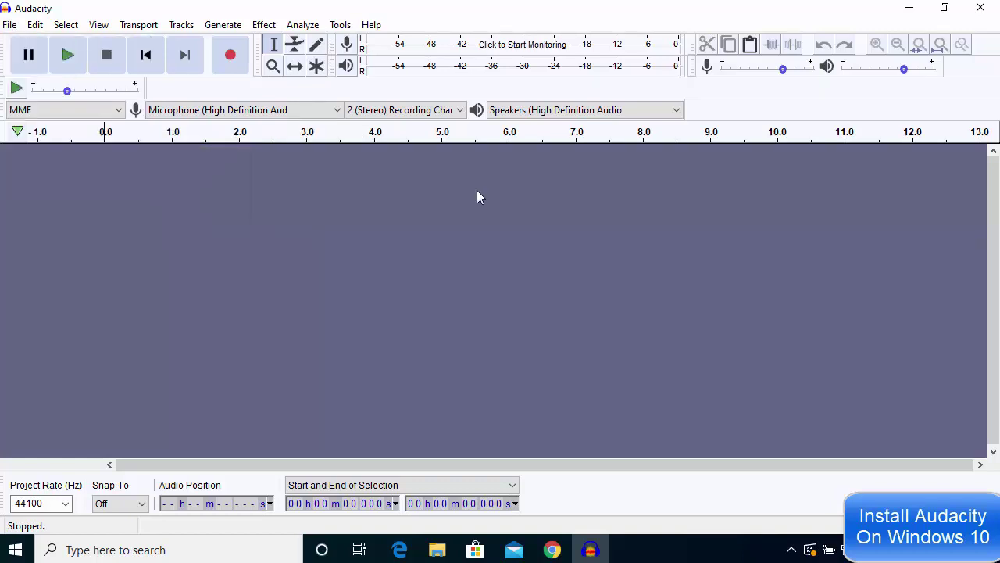